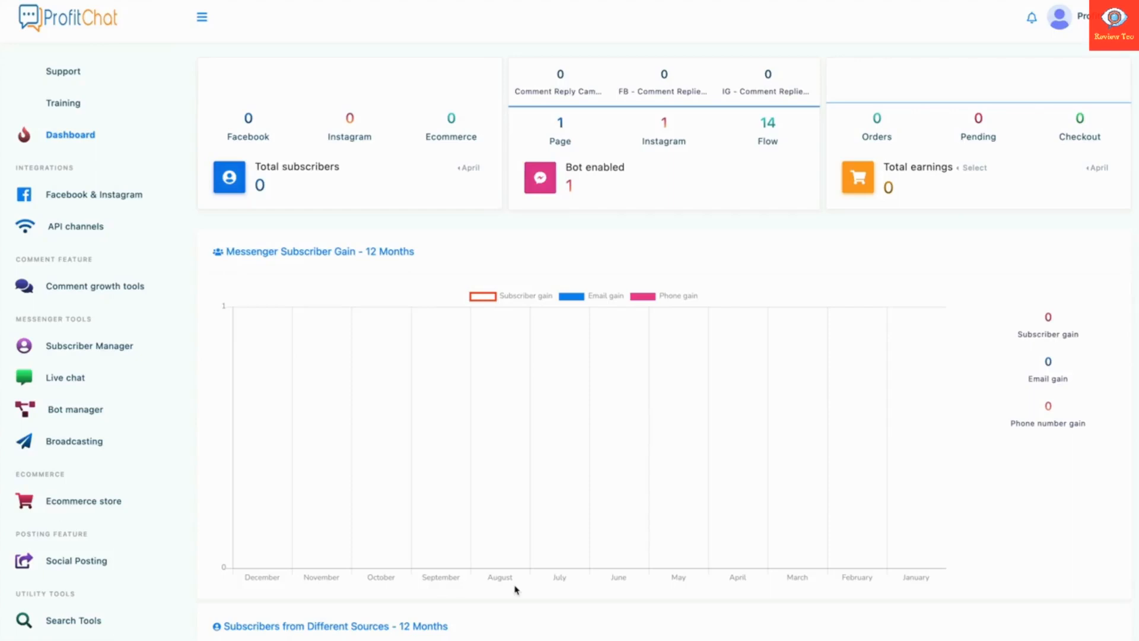
Go to the Facebook & Instagram integration page to see the linked Test ProfitChat page.
scroll(515, 589, down, 10)
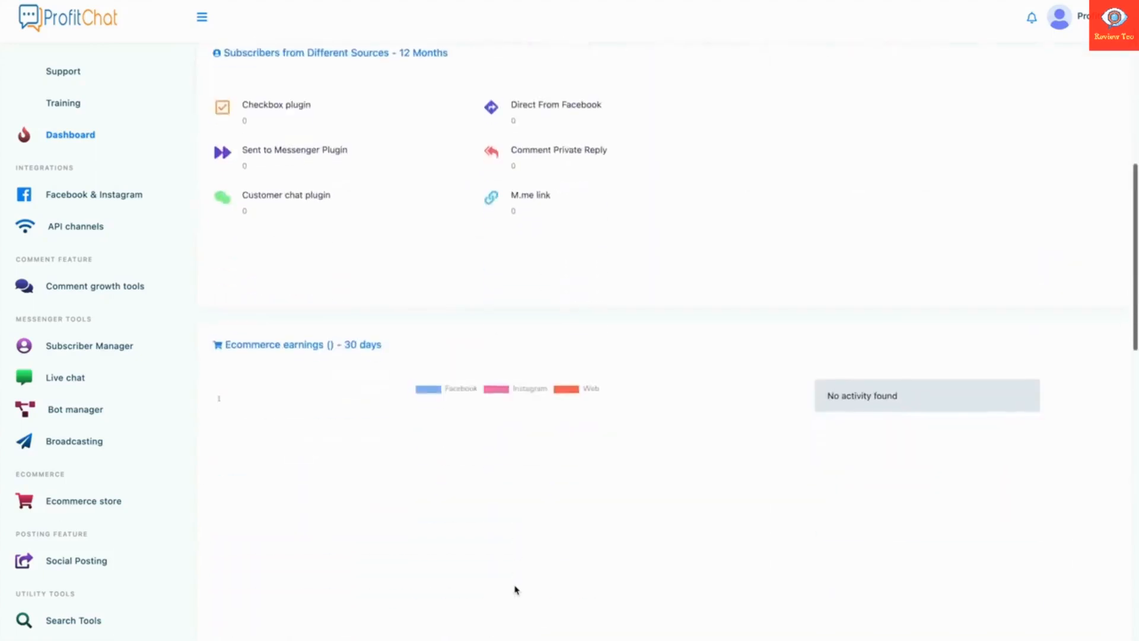
scroll(515, 589, up, 10)
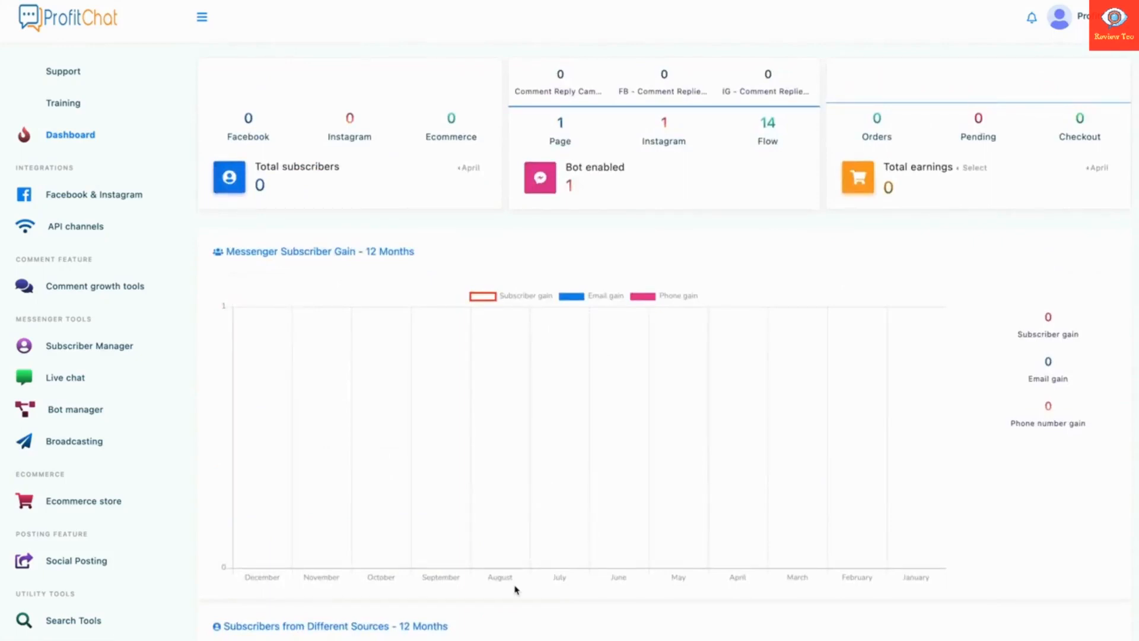
click(98, 195)
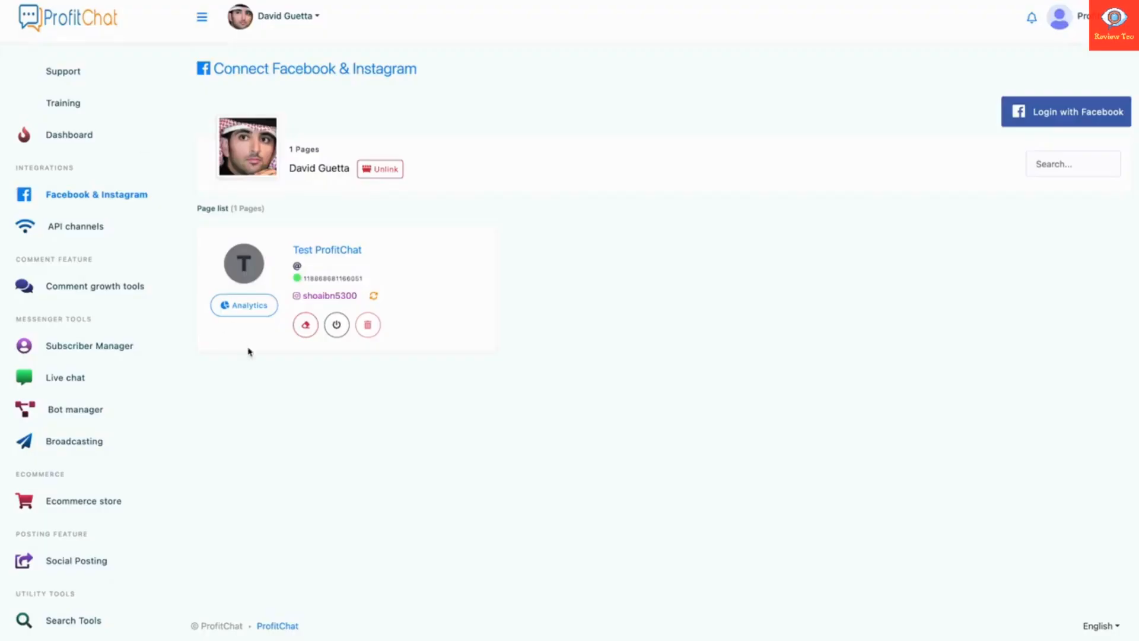
Preview the linked Instagram profile, accept cookies, then view the API channels integrations.
click(323, 299)
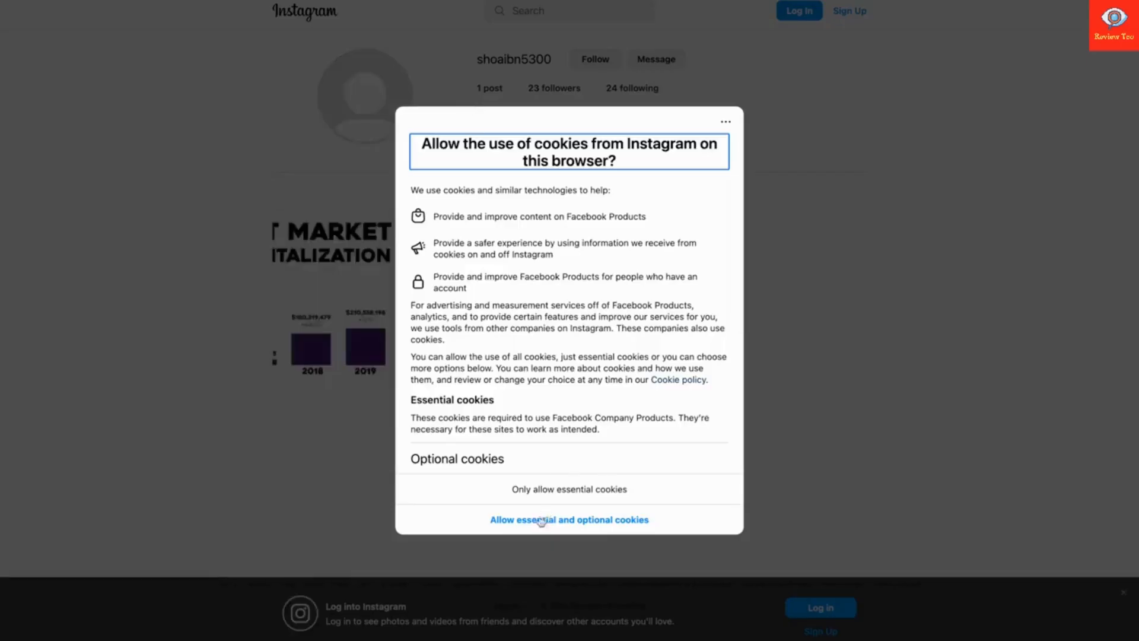
click(541, 521)
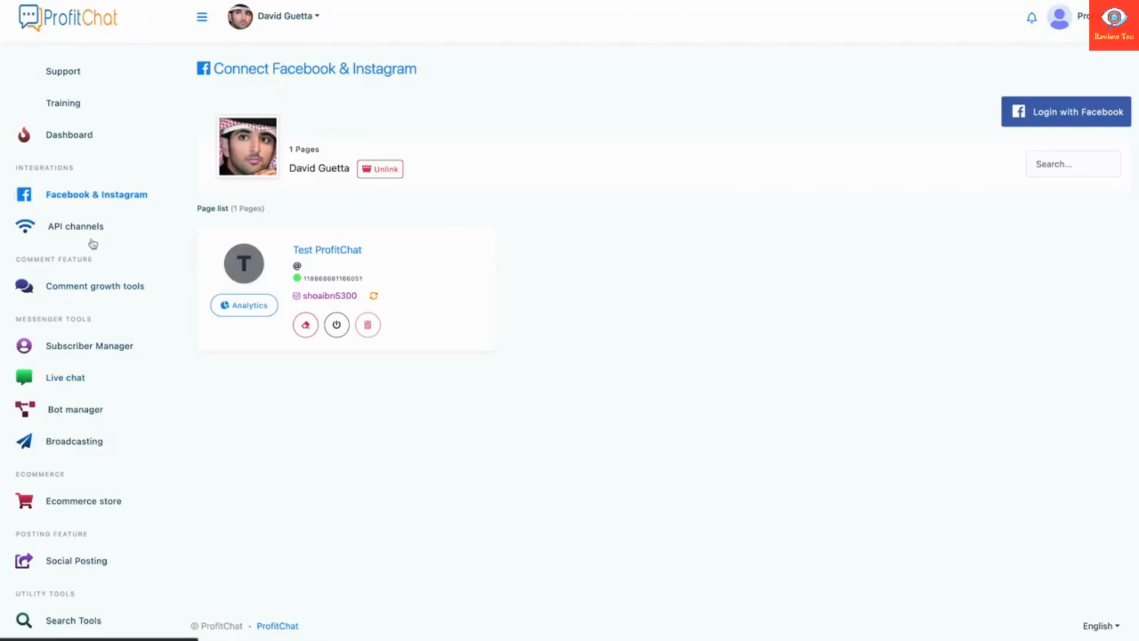
click(90, 236)
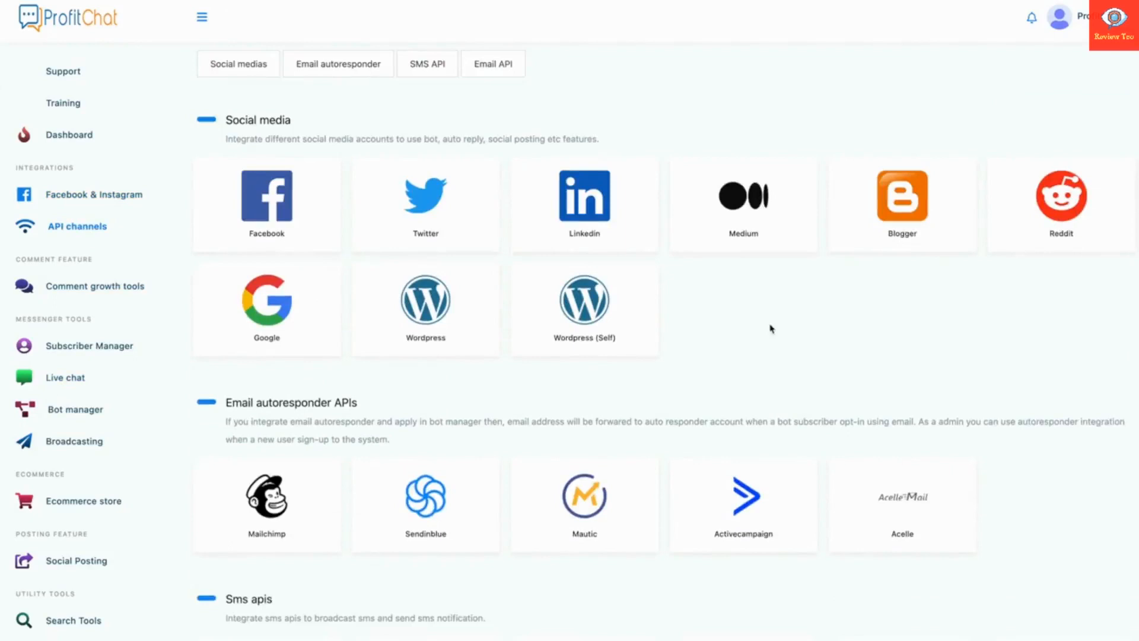
scroll(770, 328, down, 3)
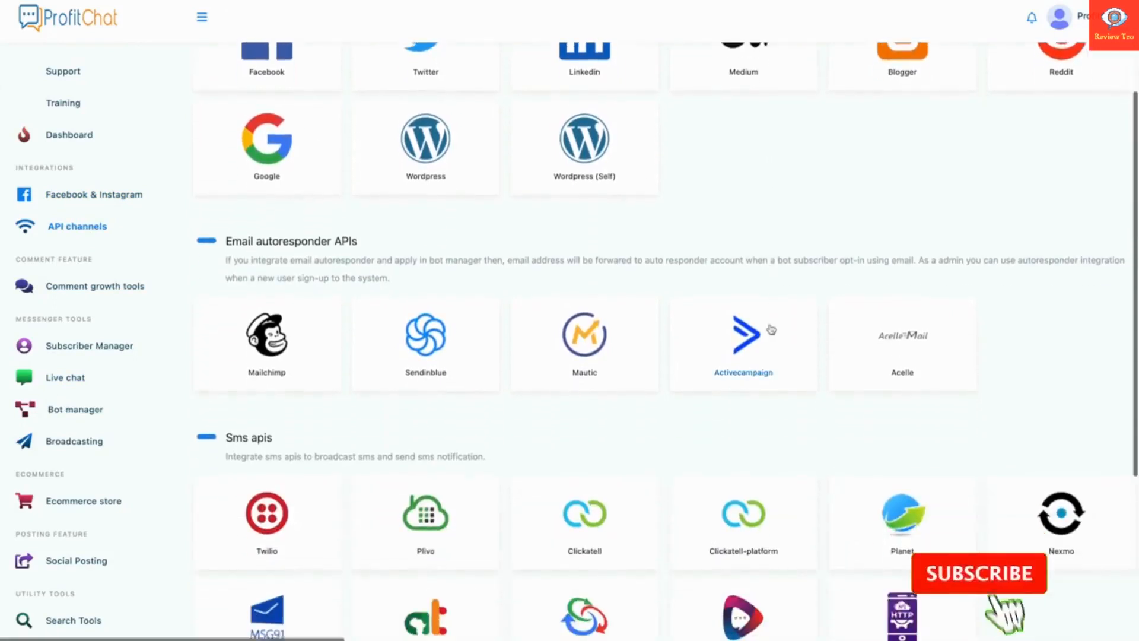
scroll(728, 420, down, 3)
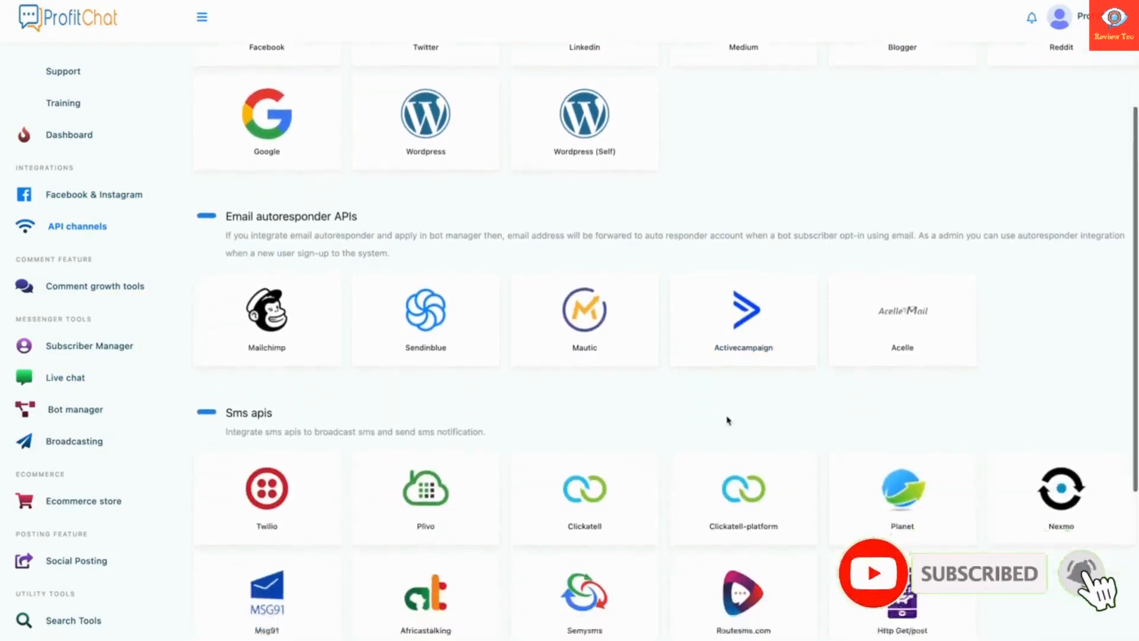
scroll(728, 420, down, 2)
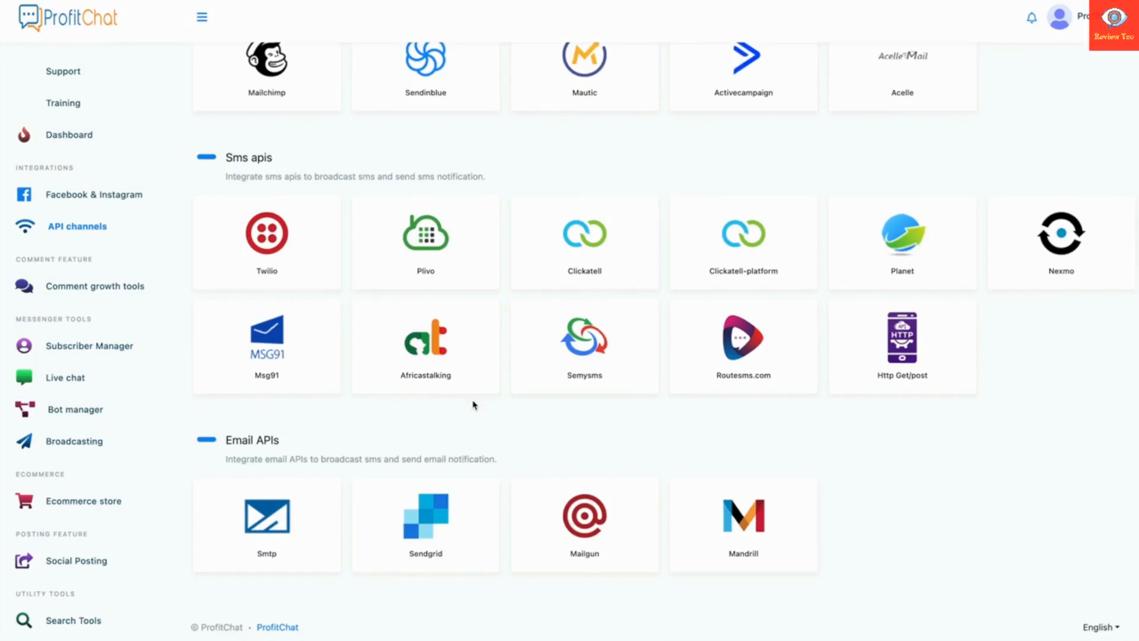
View the comment growth tools and the empty Comment Template list, then the Subscriber Manager.
click(101, 293)
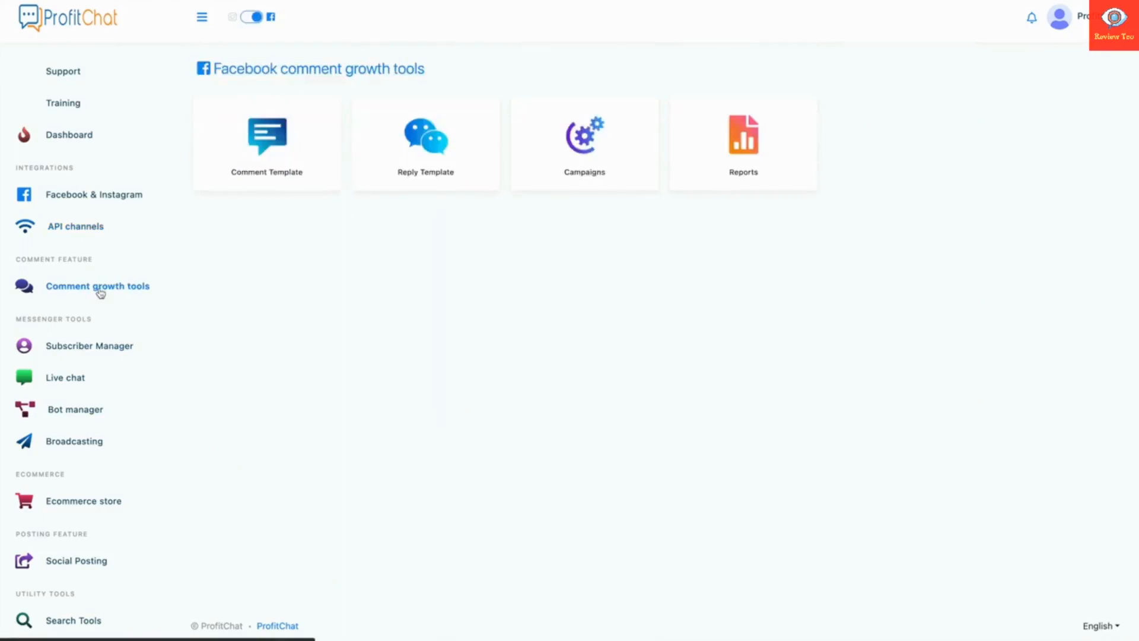
click(271, 185)
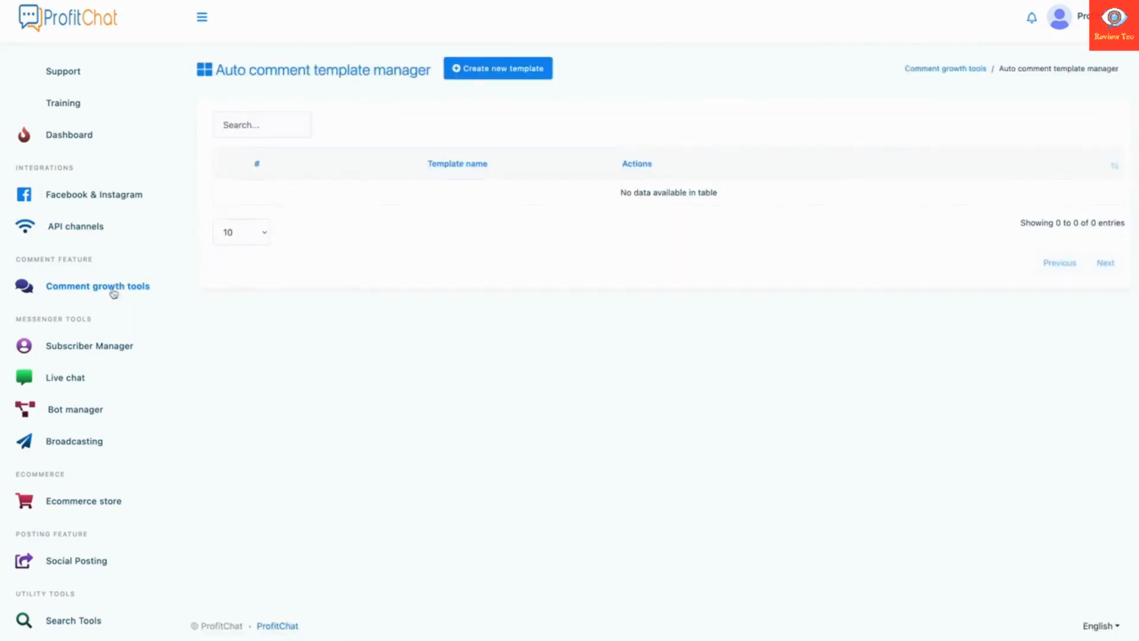
click(78, 347)
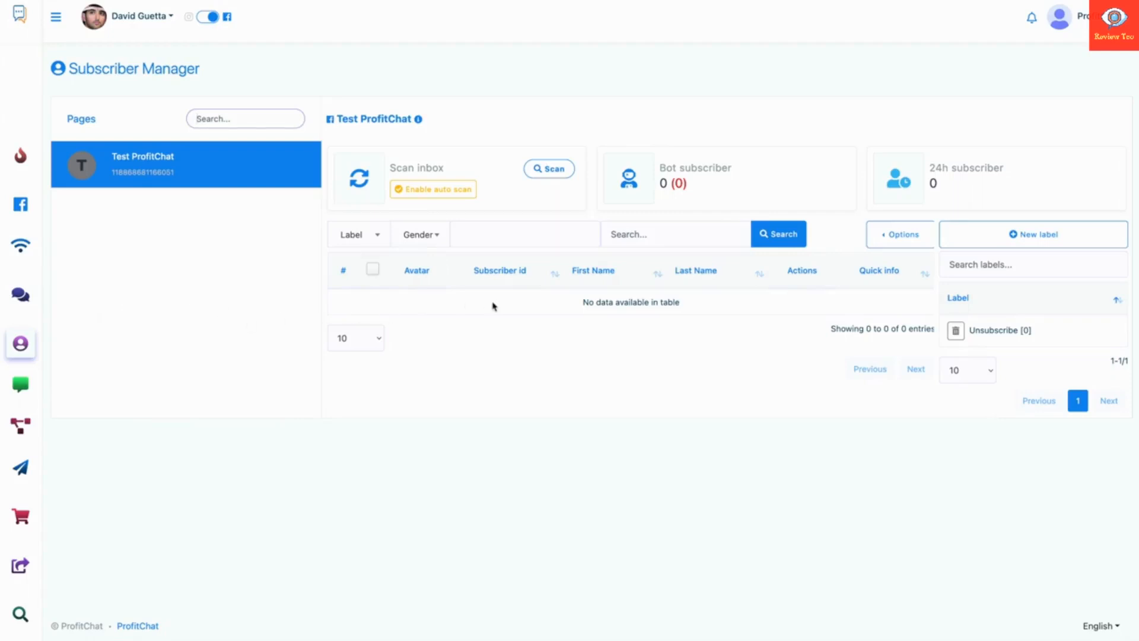
Visit the Live chat inbox, expand the sidebar labels, and go to the Bot manager.
click(20, 389)
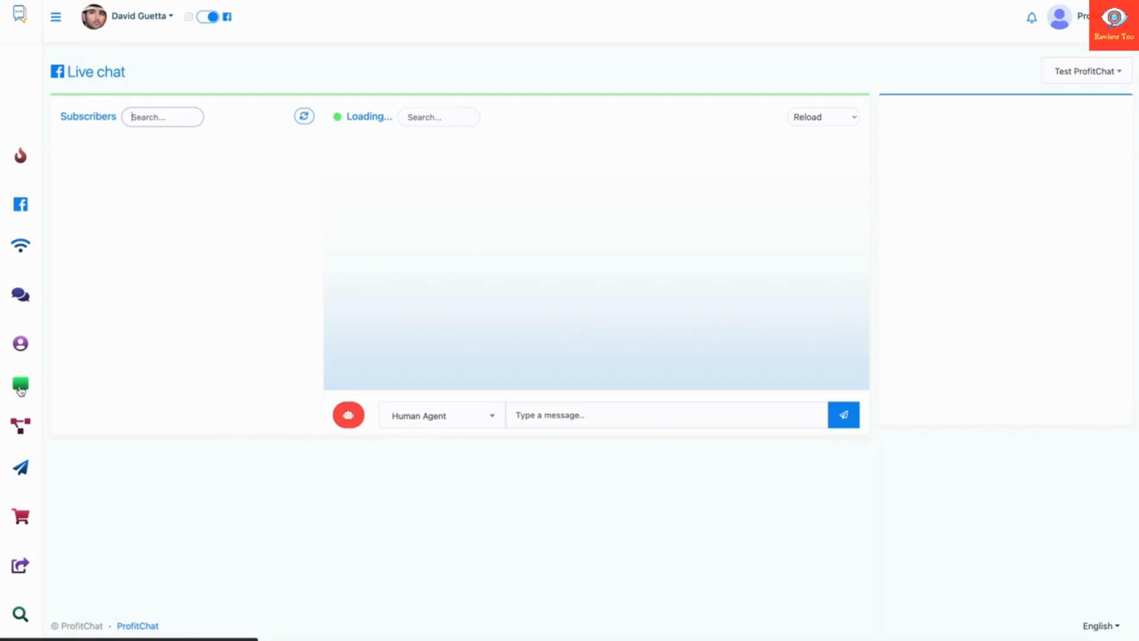
click(56, 17)
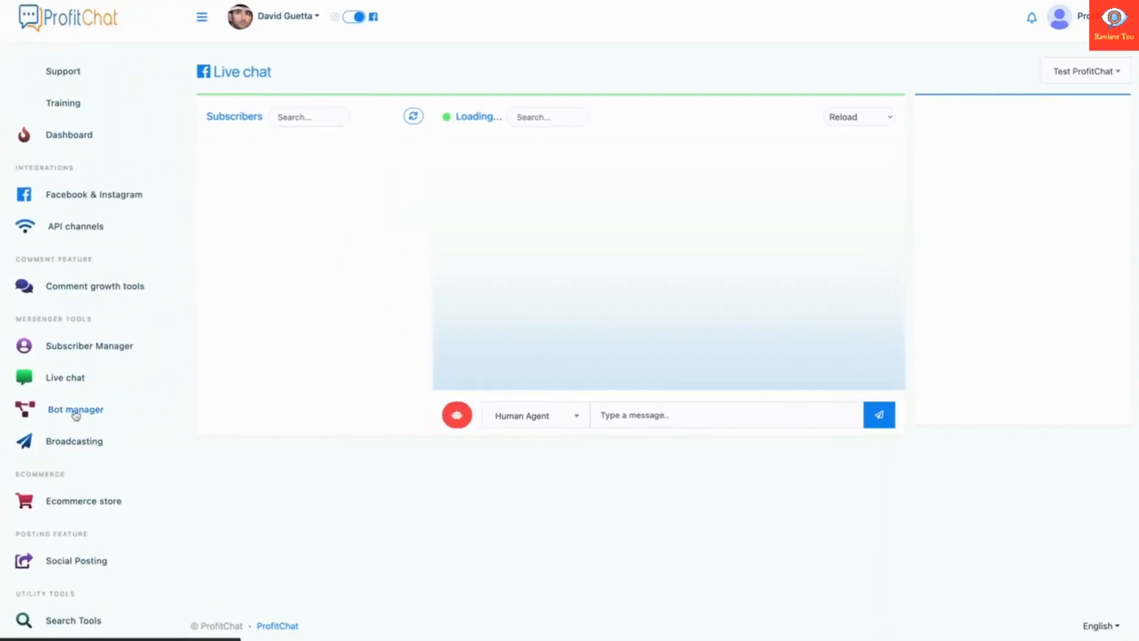
click(76, 411)
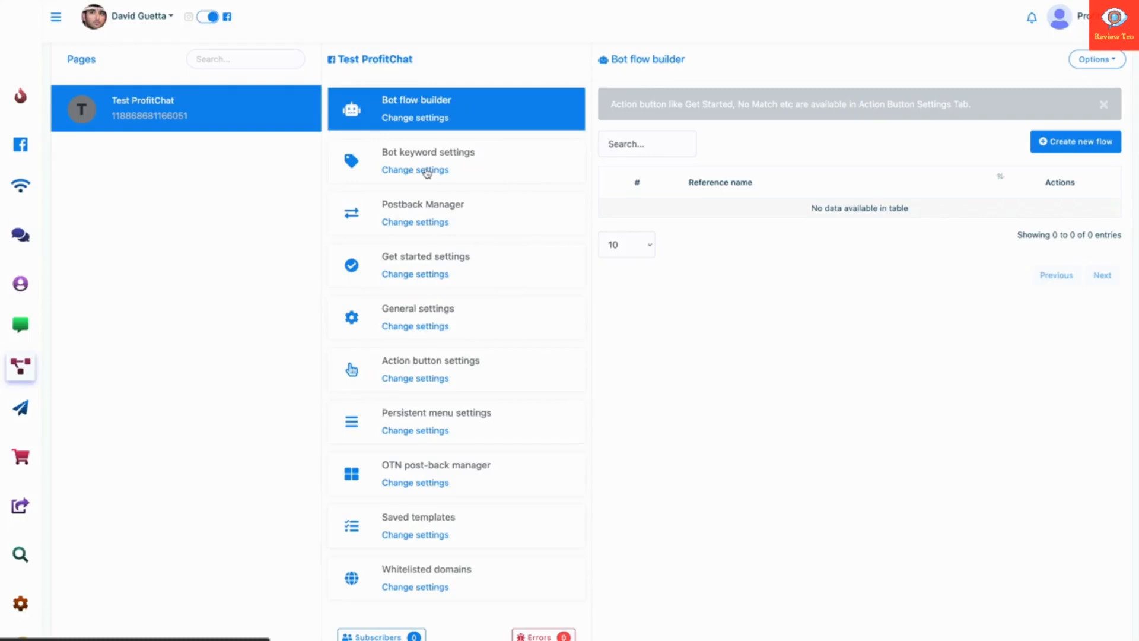
From Broadcasting's Ecommerce store section, start a new store to get the blank Create store form.
click(58, 20)
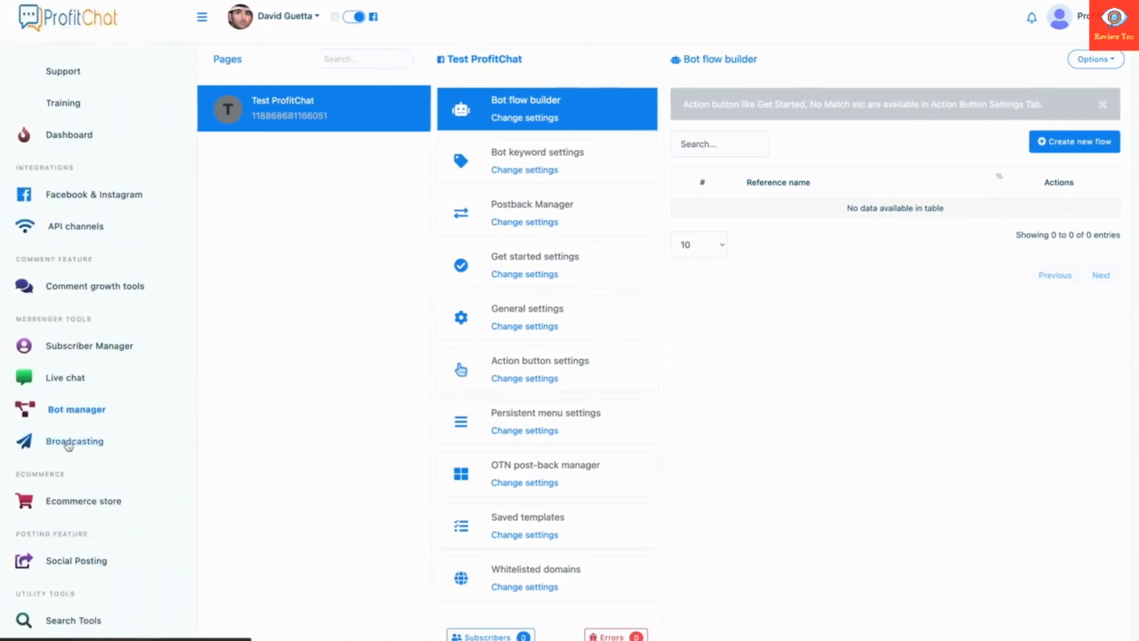
click(68, 444)
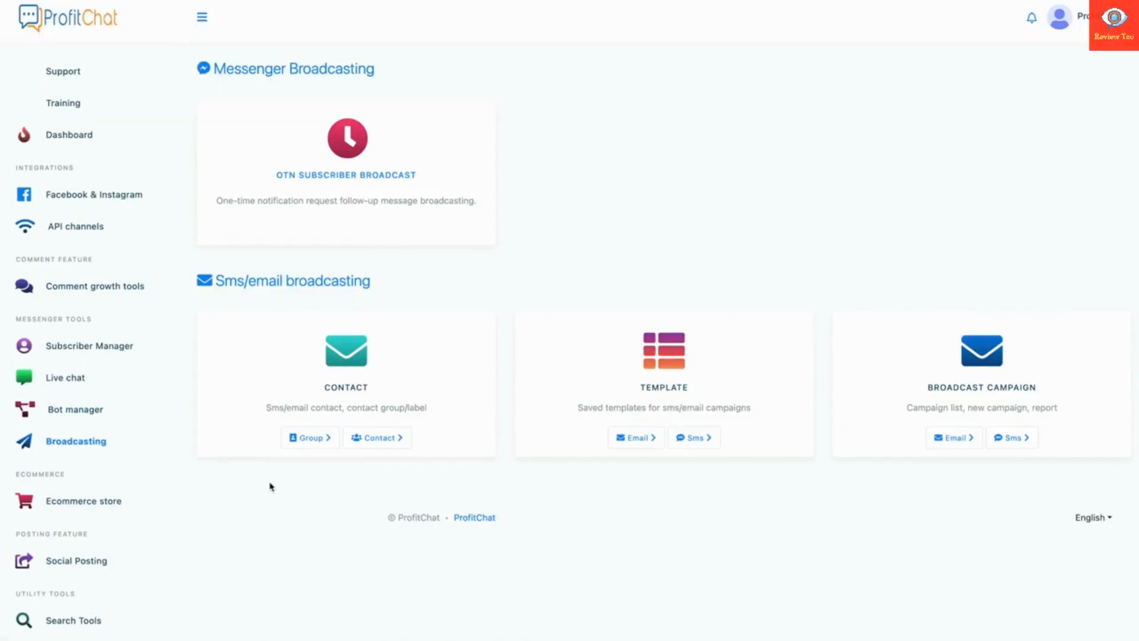
click(125, 501)
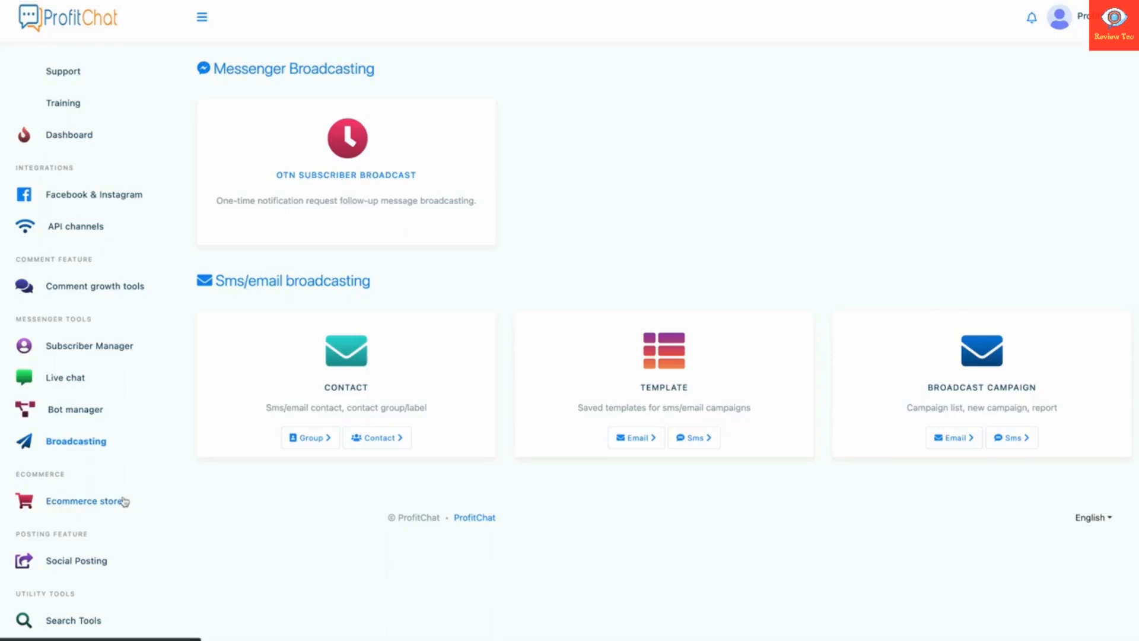
click(238, 70)
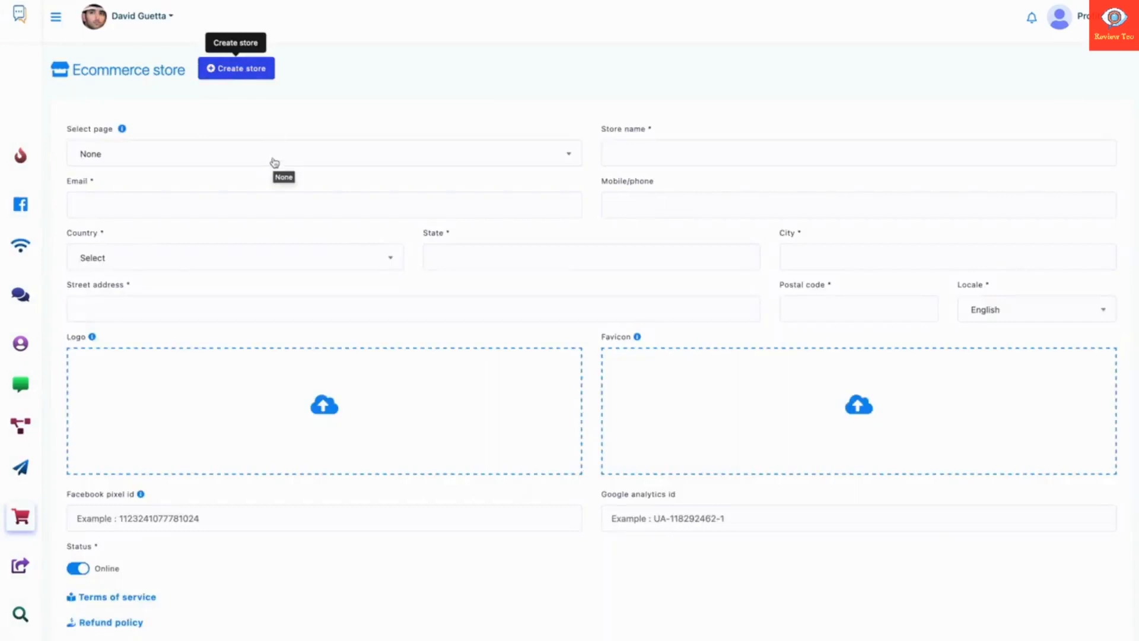
Link the store to the Test ProfitChat page, name it ProfitChat, and enter the contact e-mail.
click(274, 163)
click(231, 208)
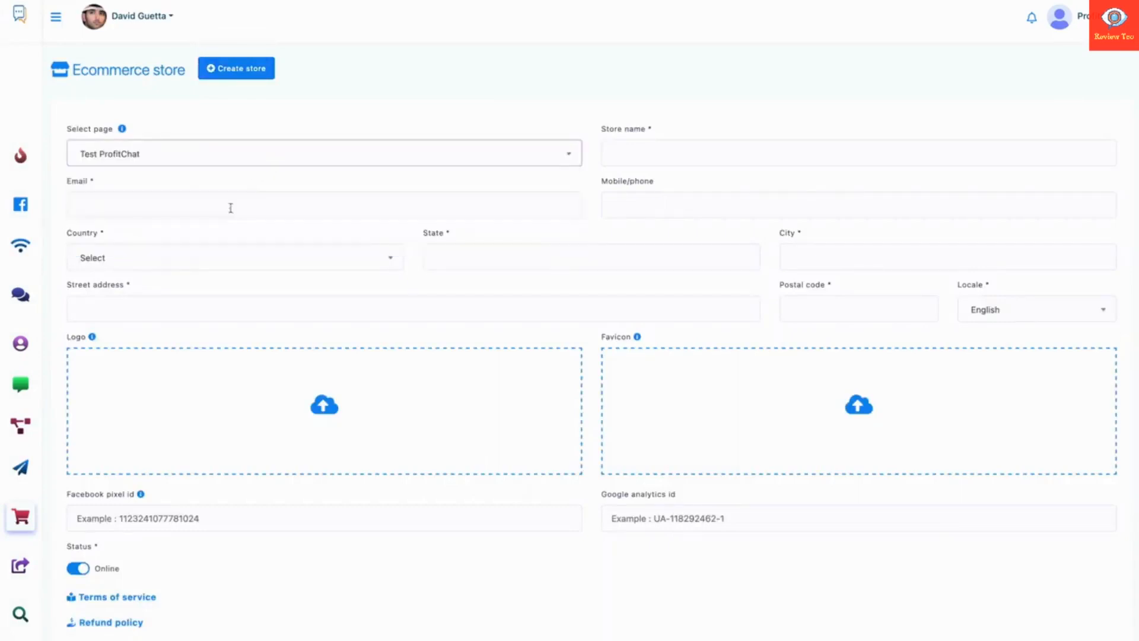
click(712, 159)
text(P)
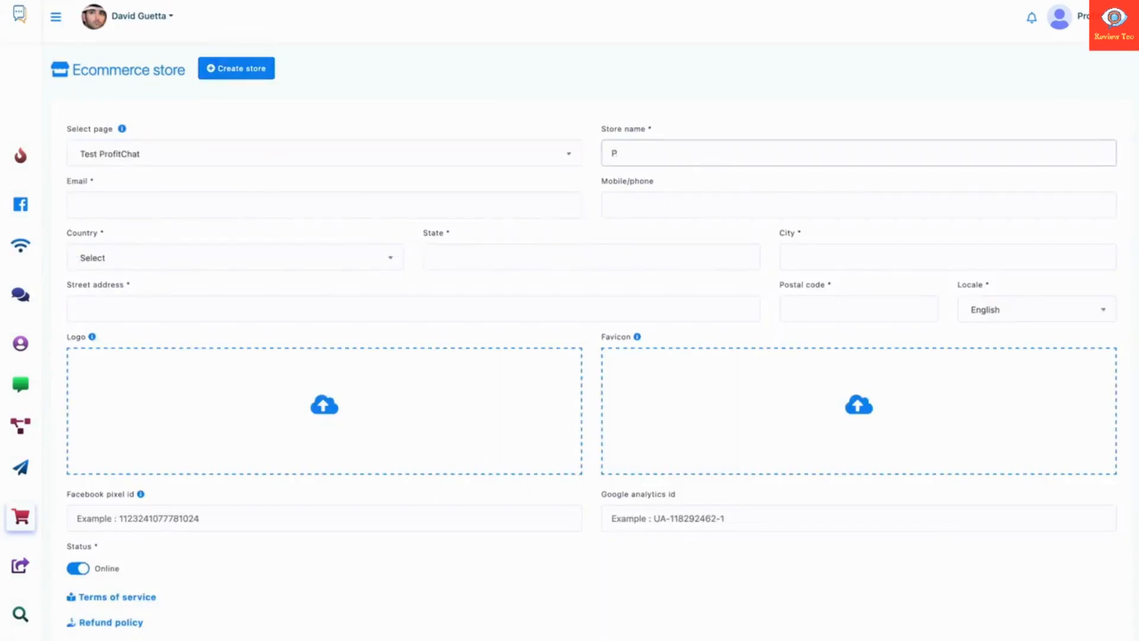
text(rofitChat)
click(543, 202)
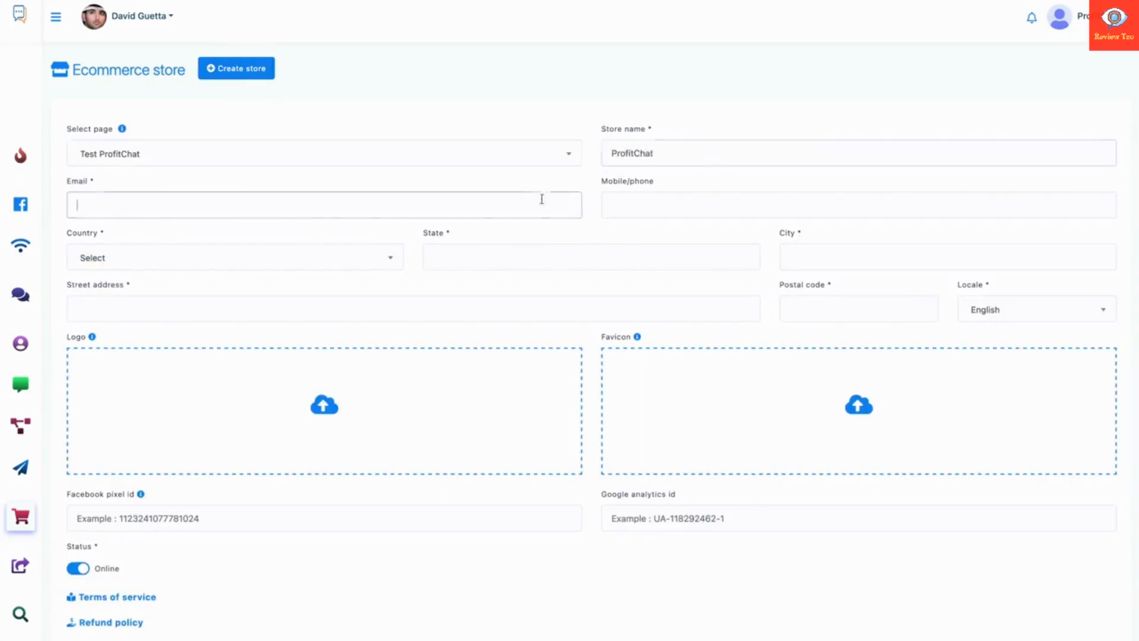
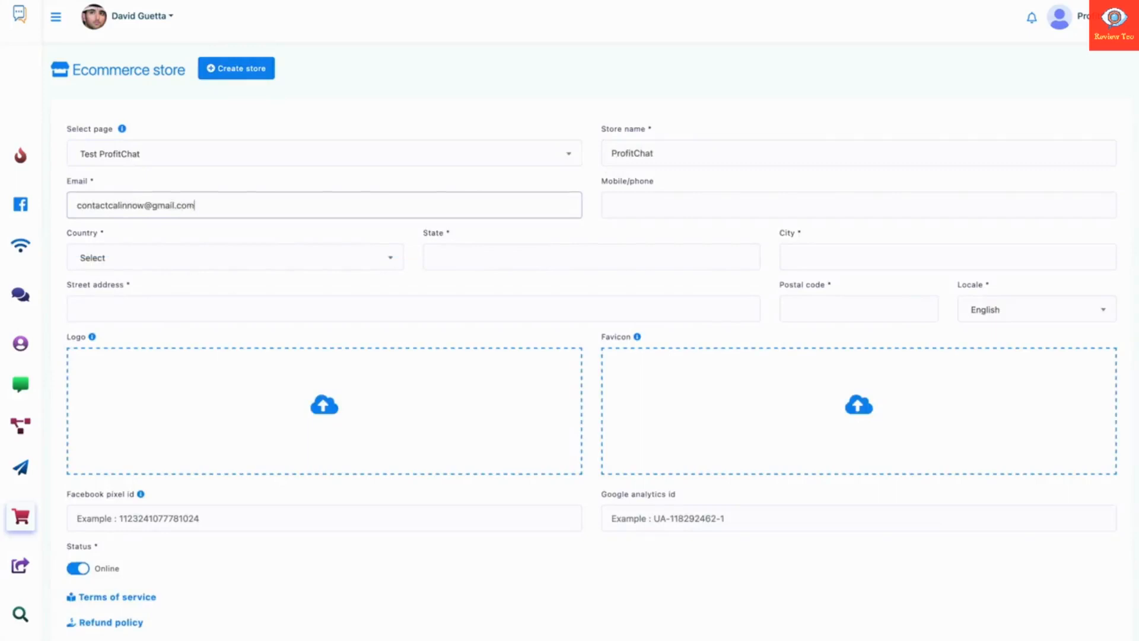
Set the country to Romania and fill in state, city, street address and postal code 044421.
click(401, 254)
text(roma)
click(287, 319)
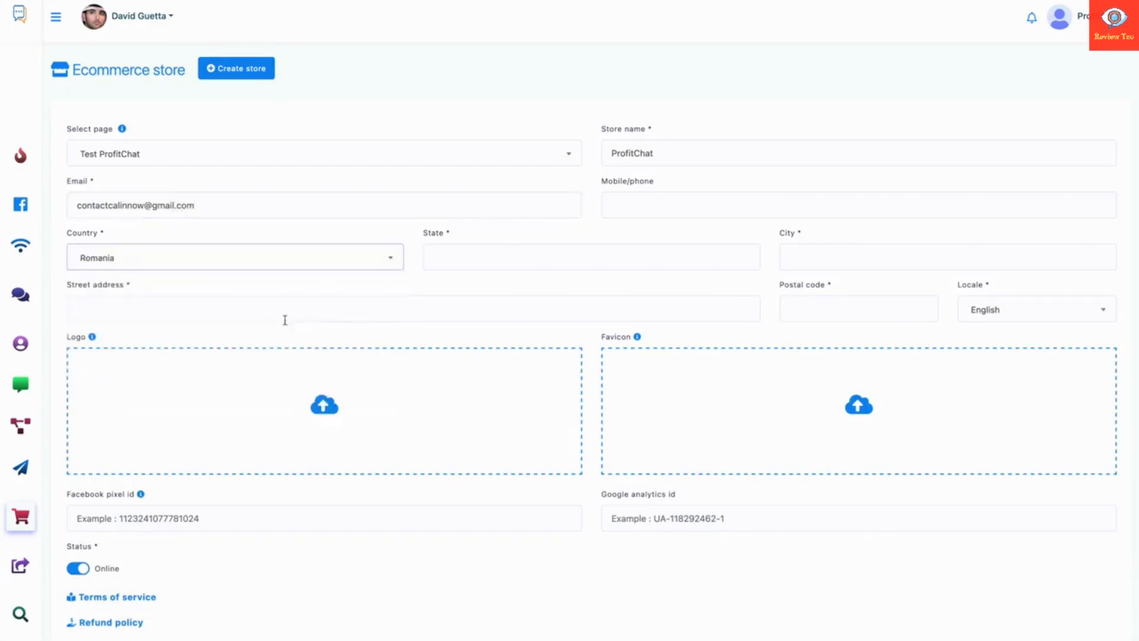
click(452, 254)
text(M)
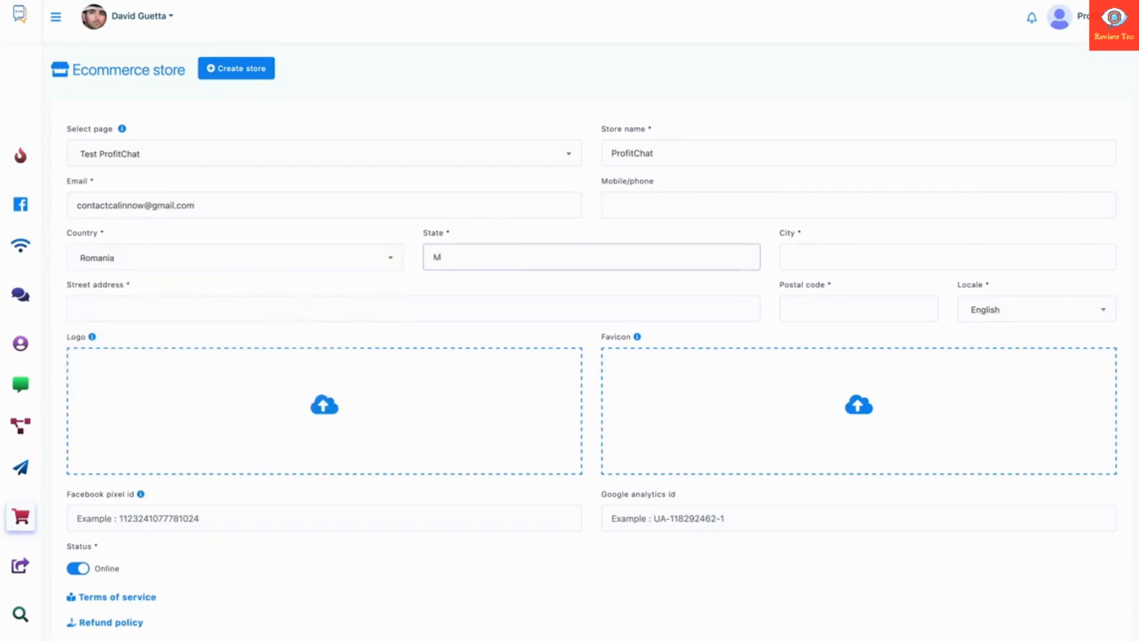
key(BackSpace)
text(Sos. Alandala)
click(803, 249)
text(012313)
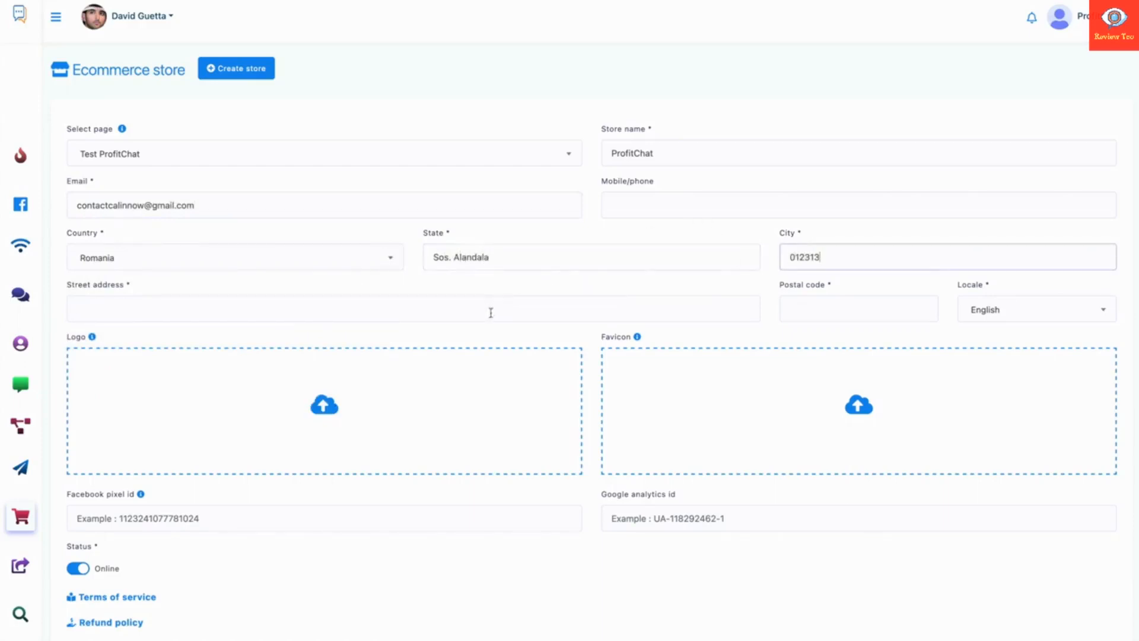
click(490, 312)
text(adasdjajd)
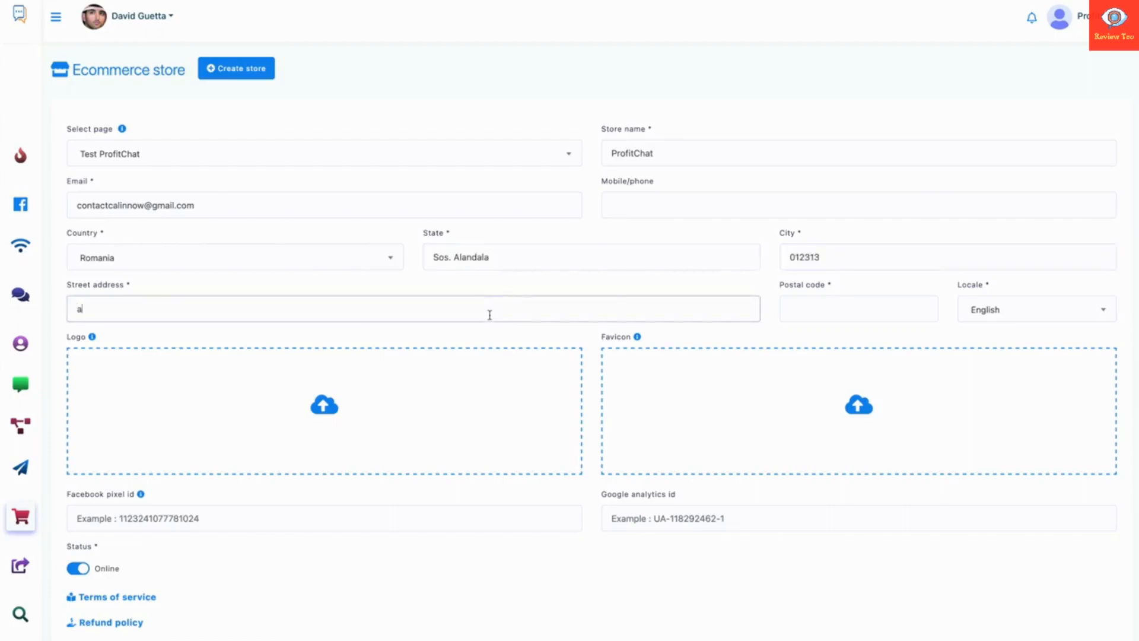
click(788, 309)
text(0kasdm)
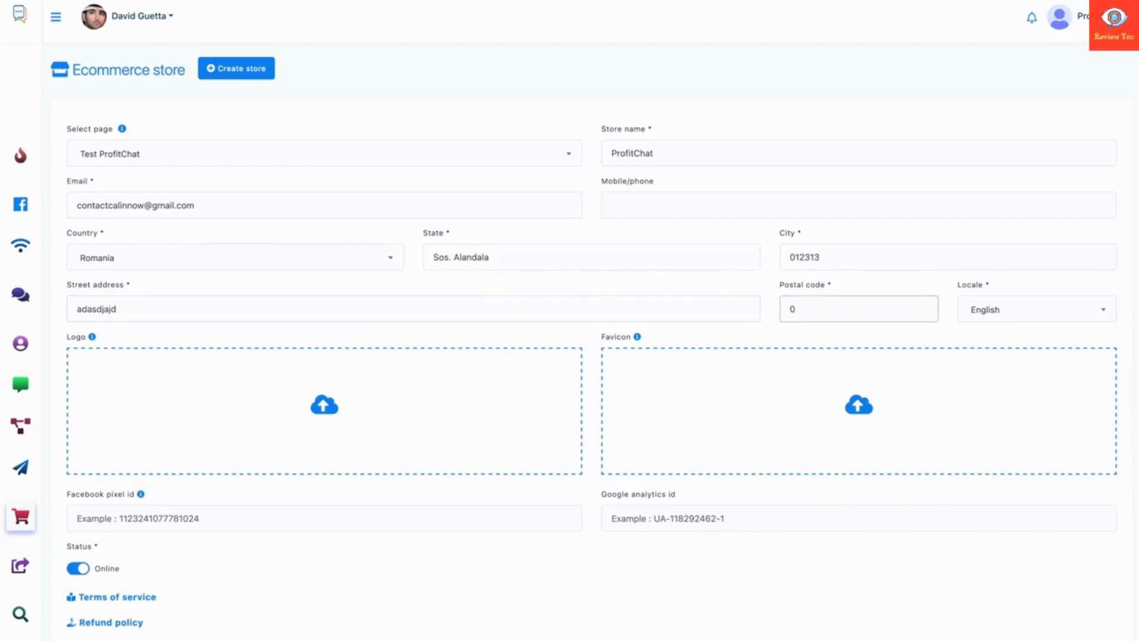
click(913, 310)
key(BackSpace)
key(BackSpace)
key(BackSpace)
key(BackSpace)
key(BackSpace)
text(44421)
Scroll to the bottom of the form and create the store.
scroll(321, 481, down, 1)
scroll(320, 480, down, 3)
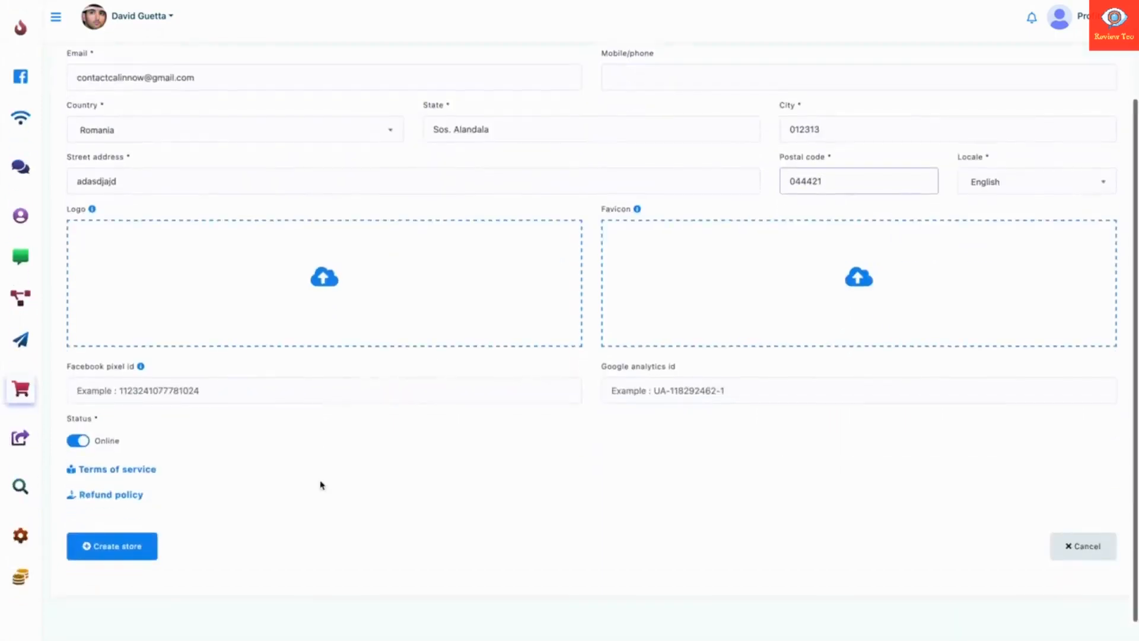
click(151, 519)
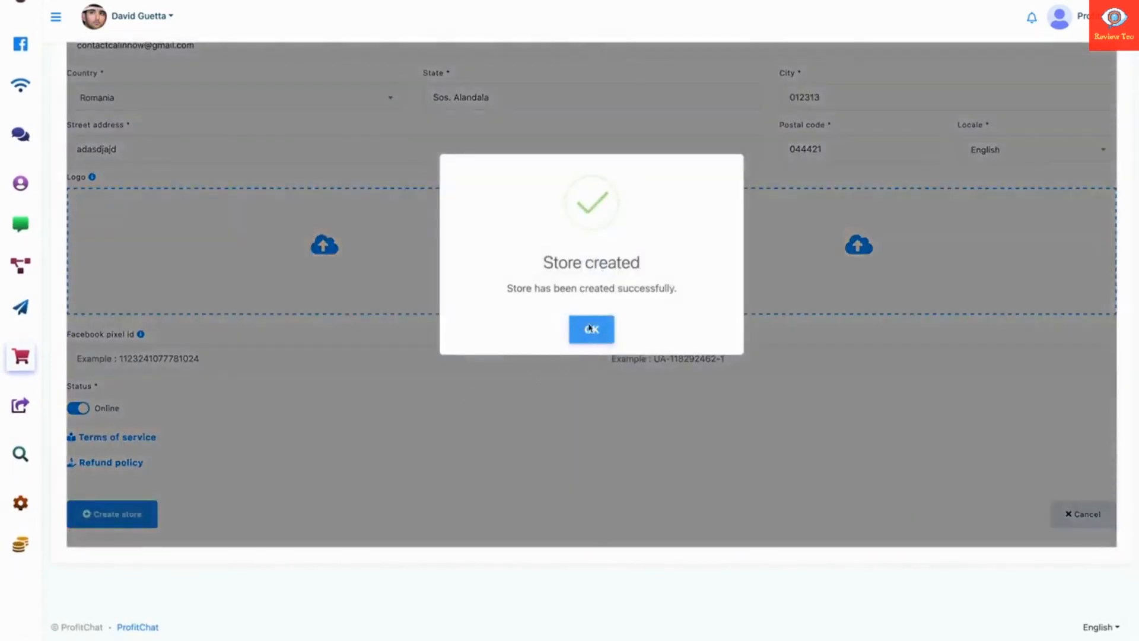
Dismiss the Store created message, copy the store's public URL, and check the empty storefront.
click(590, 327)
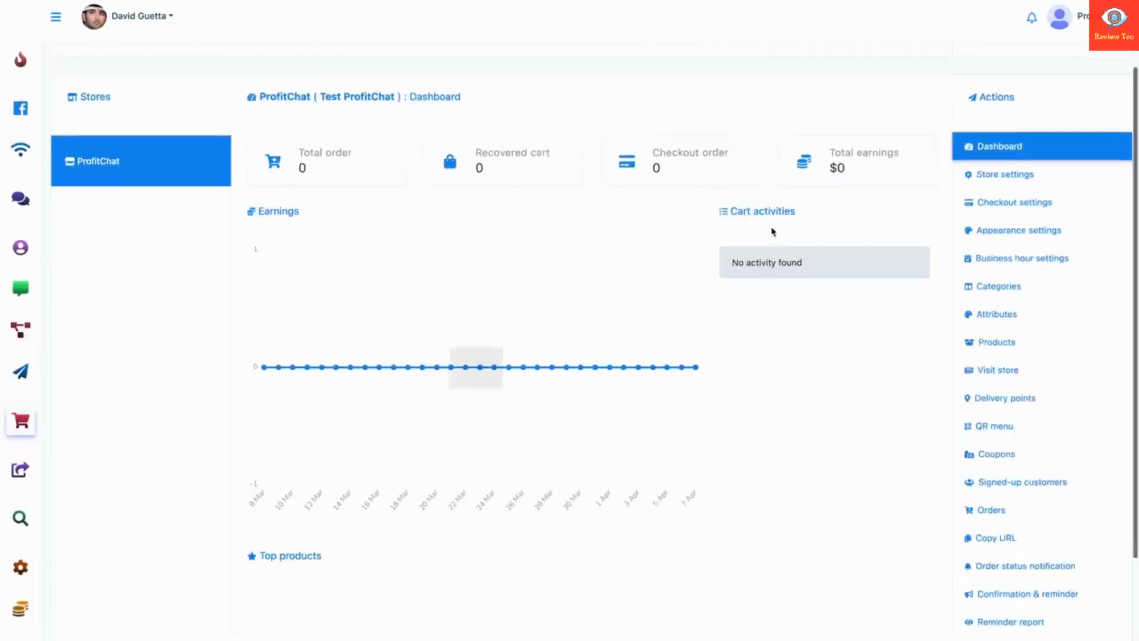
click(995, 541)
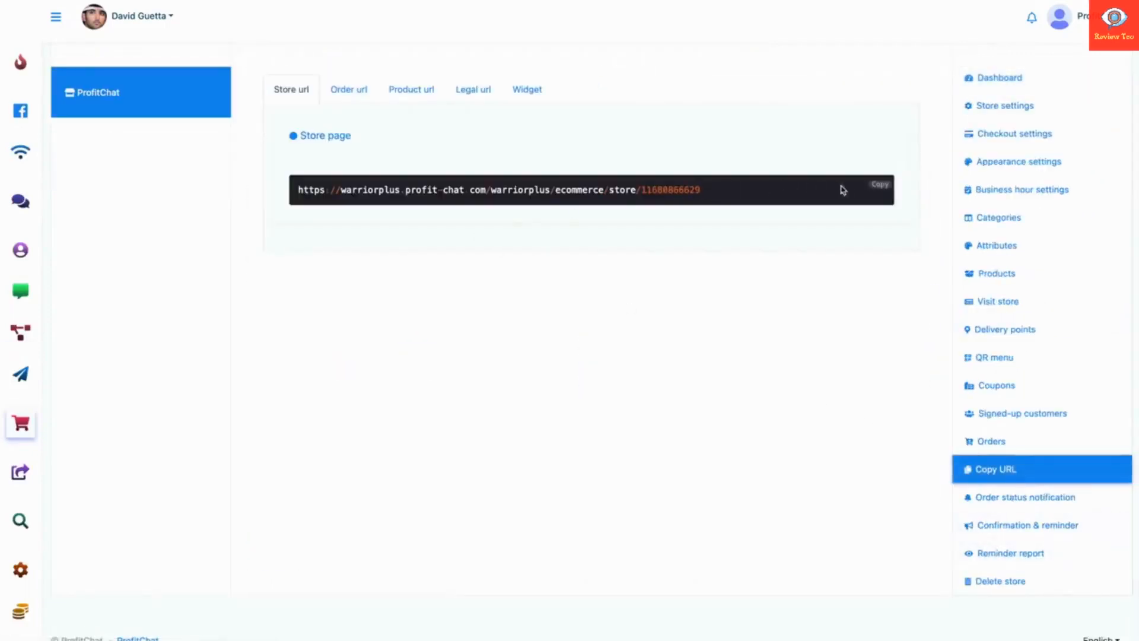
click(878, 185)
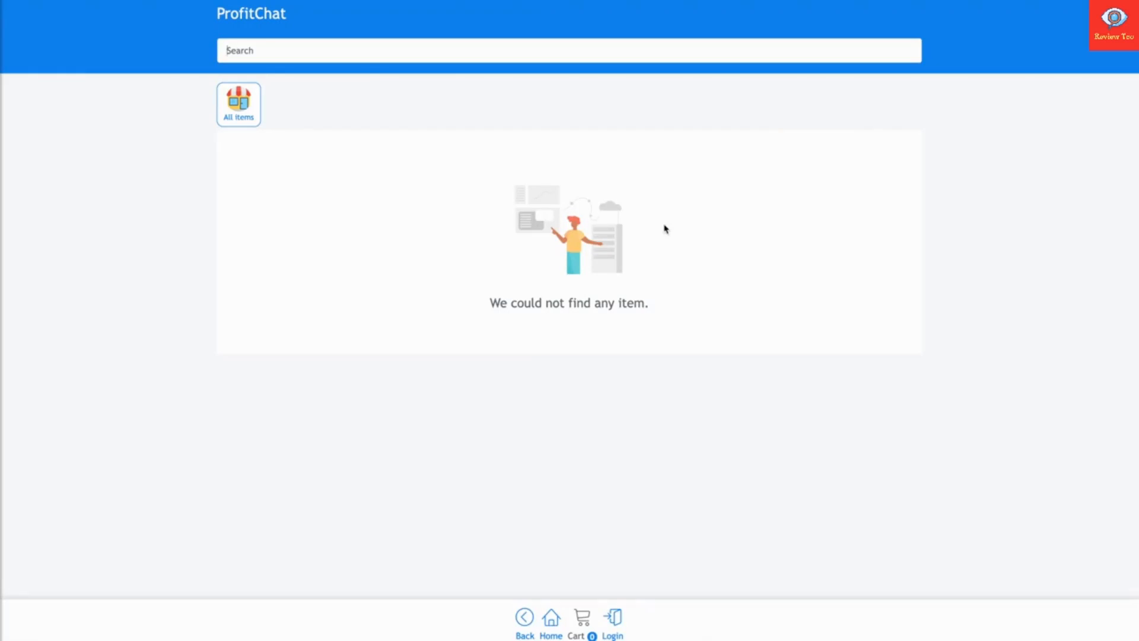
click(117, 0)
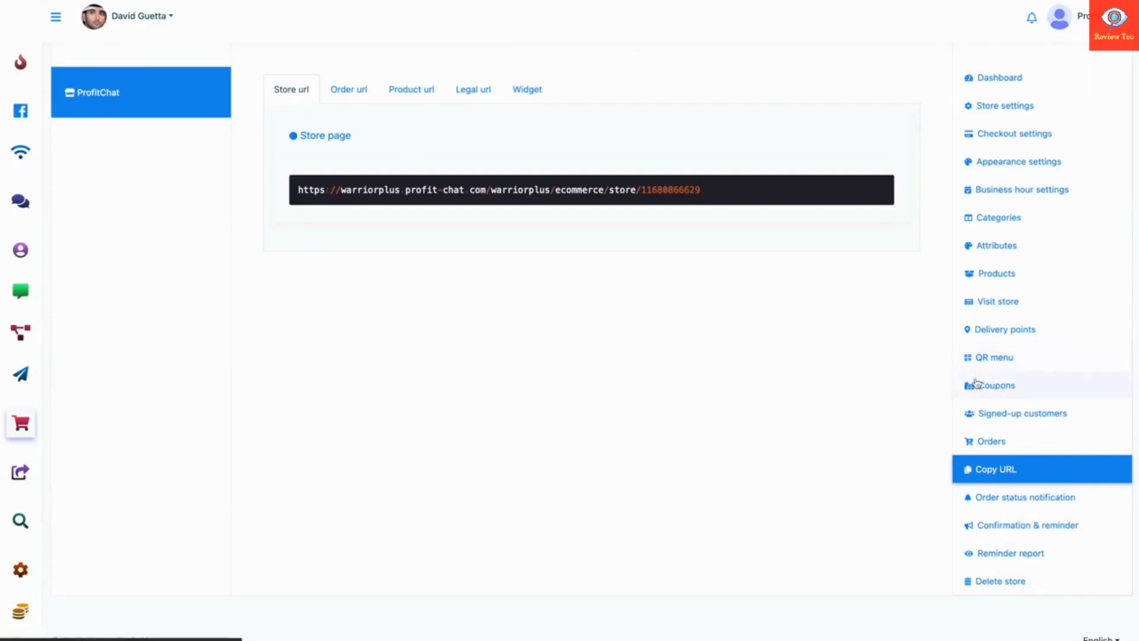
Review the store's QR menu, products, delivery points and checkout payment settings, then expand the sidebar.
click(984, 359)
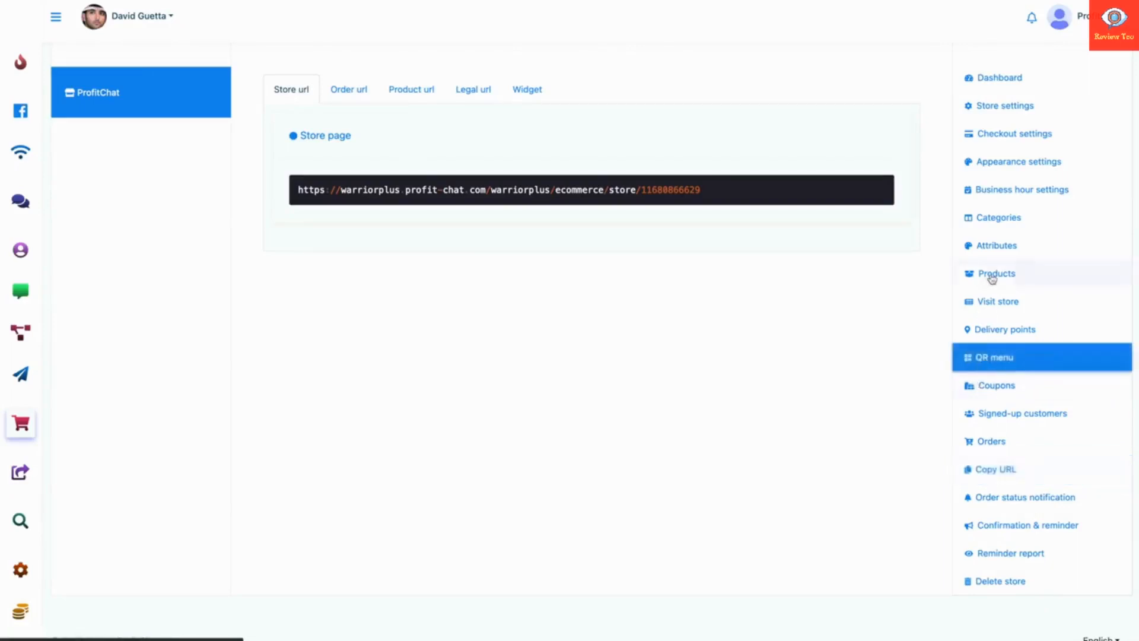
click(994, 275)
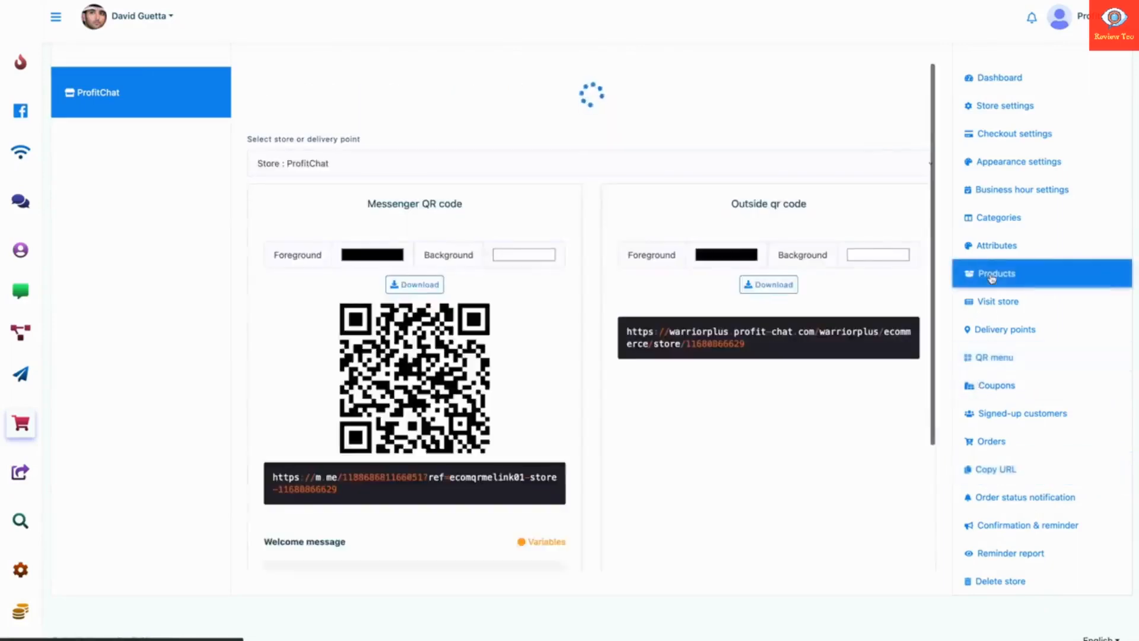
click(1001, 331)
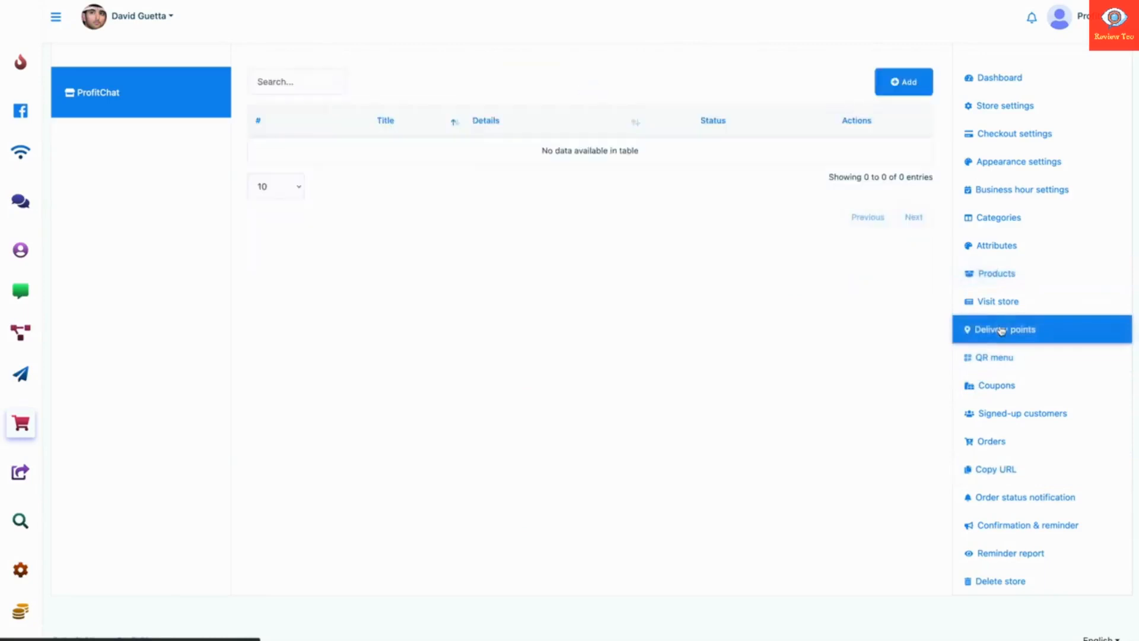
click(1013, 135)
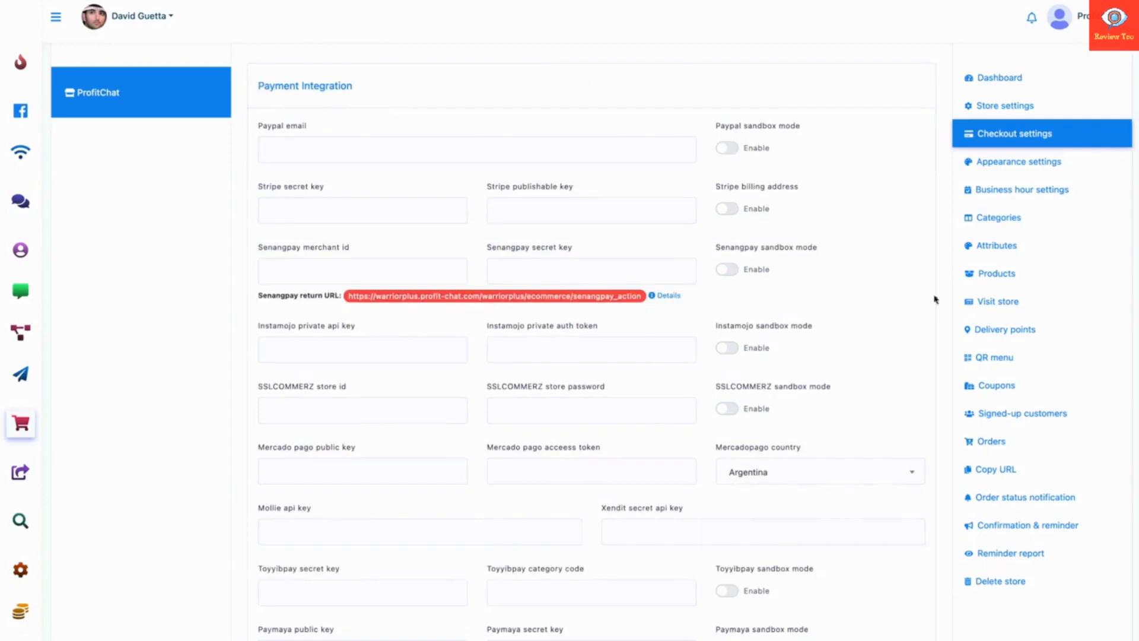
click(1001, 283)
click(67, 22)
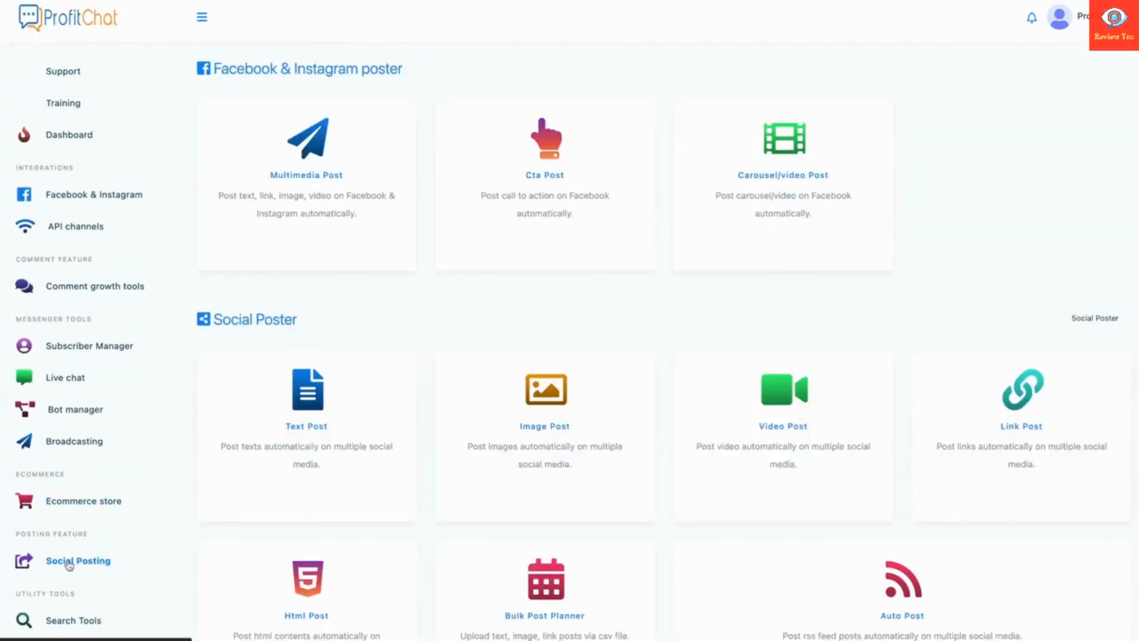
Create a multimedia post captioned 'Welcome to NFTs!' with the NFT chart image and publish it now.
click(281, 214)
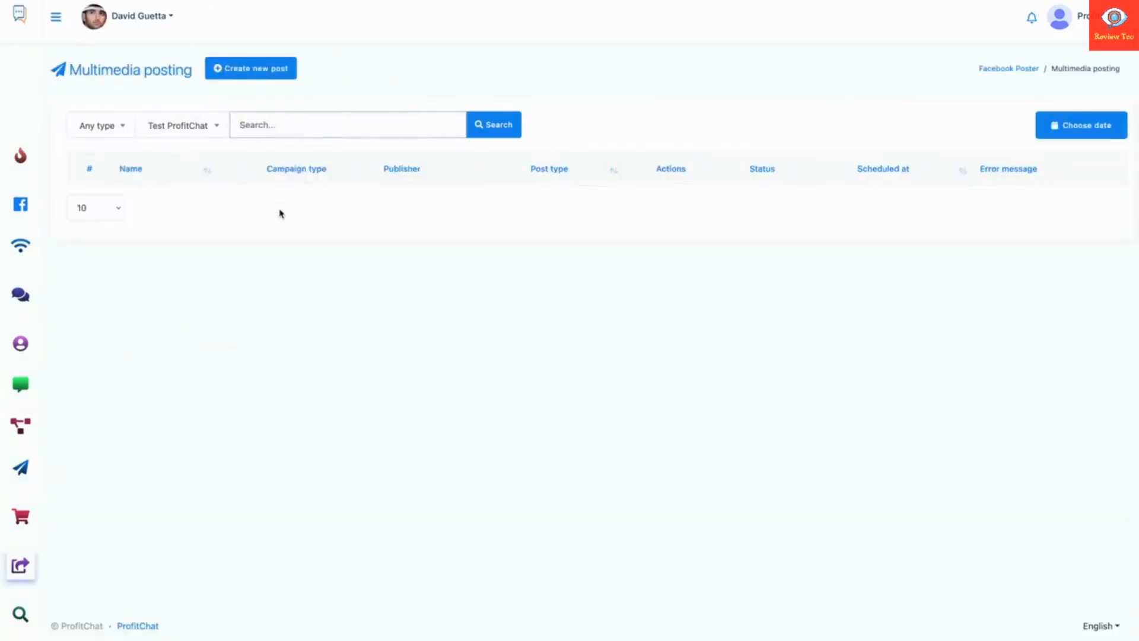
click(253, 75)
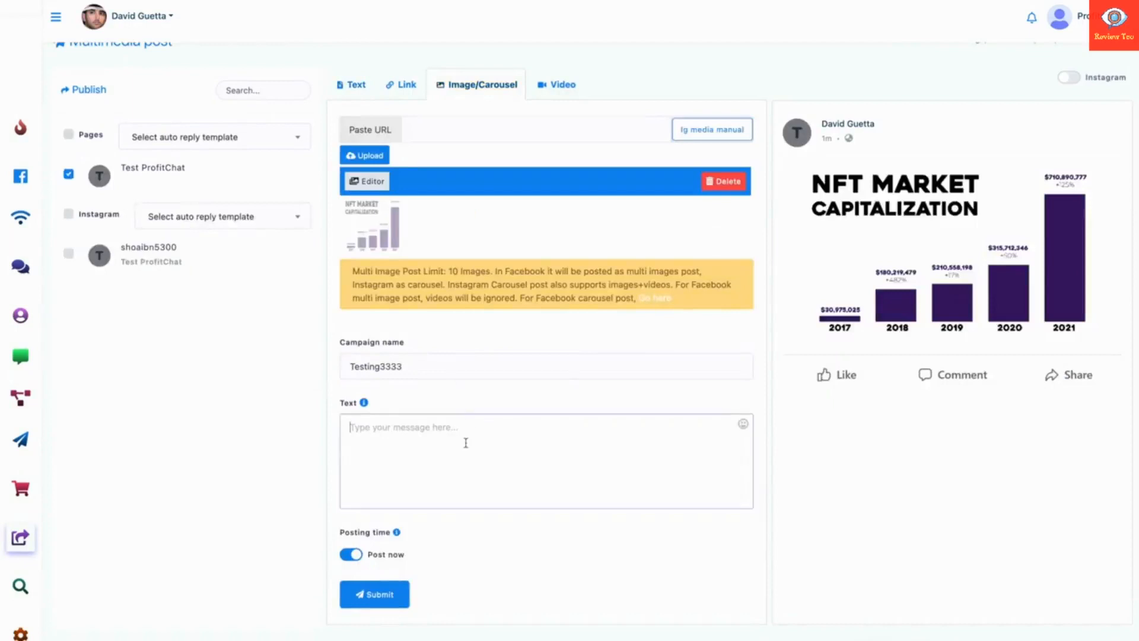
click(439, 366)
click(426, 440)
text(Welcome to NF)
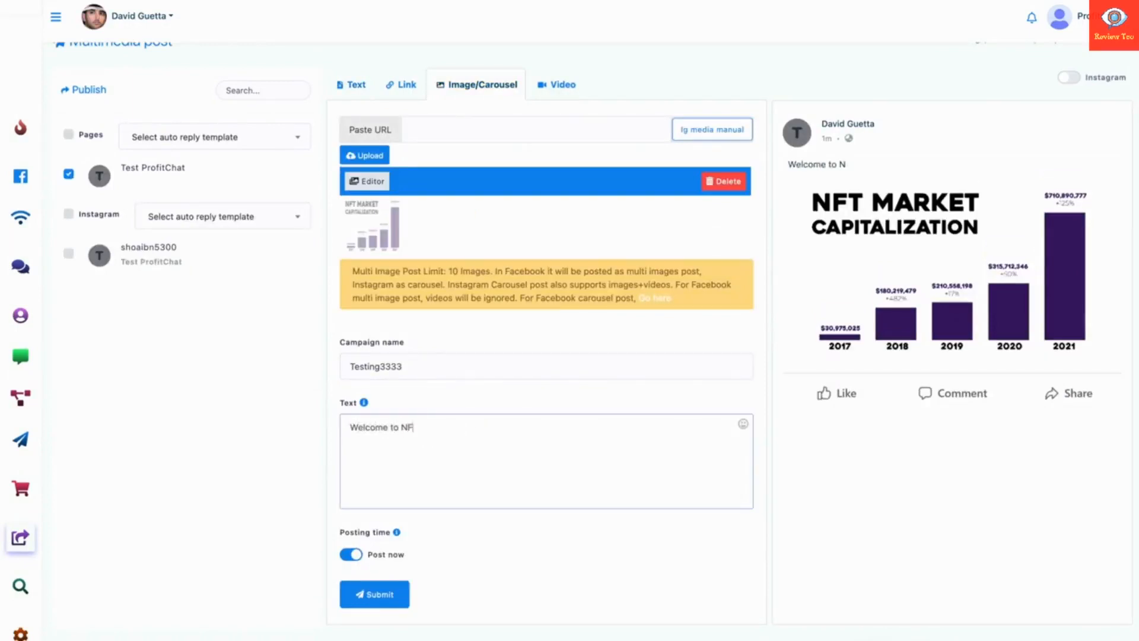
text(Ts!)
click(373, 597)
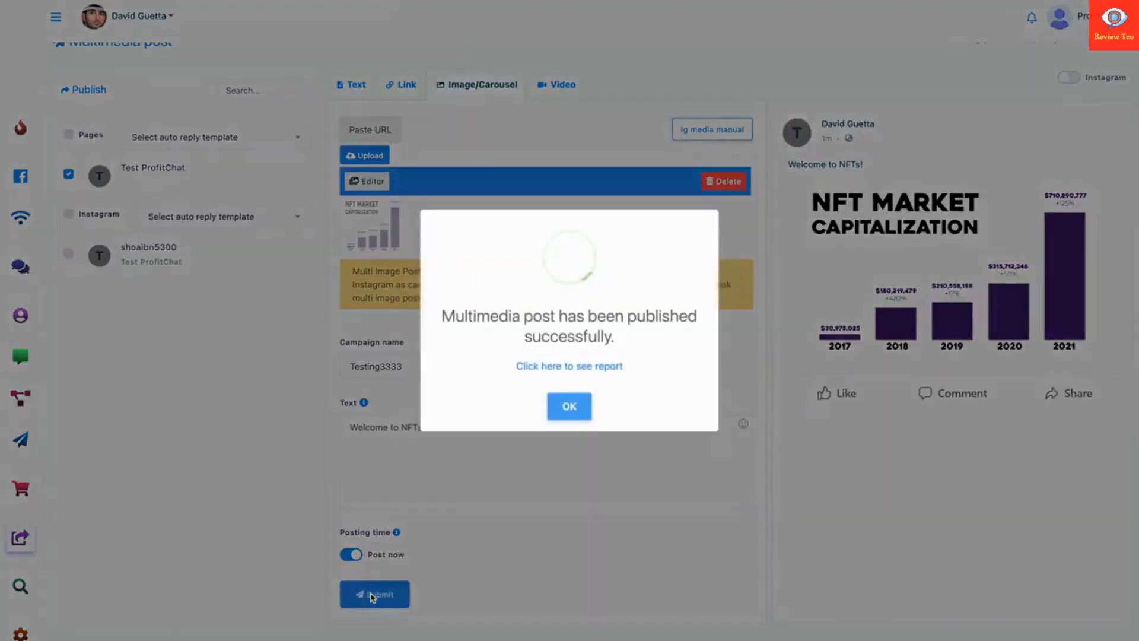
click(580, 410)
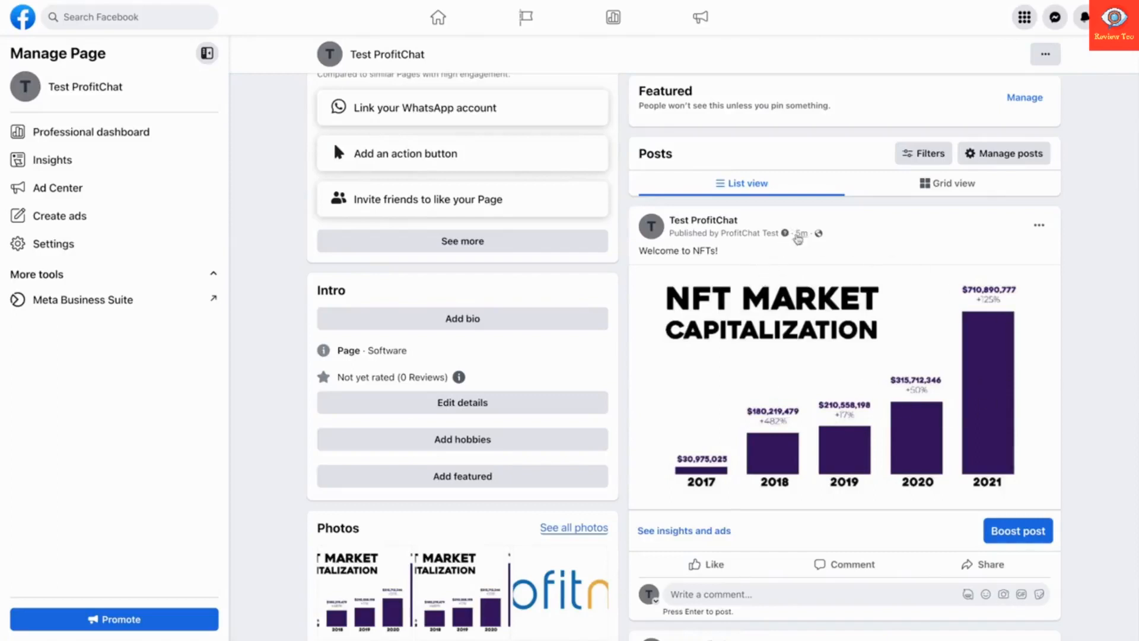
Verify the 'Welcome to NFTs!' post on Facebook, then return to ProfitChat's Multimedia posting list.
mouse_move(803, 236)
scroll(791, 277, down, 1)
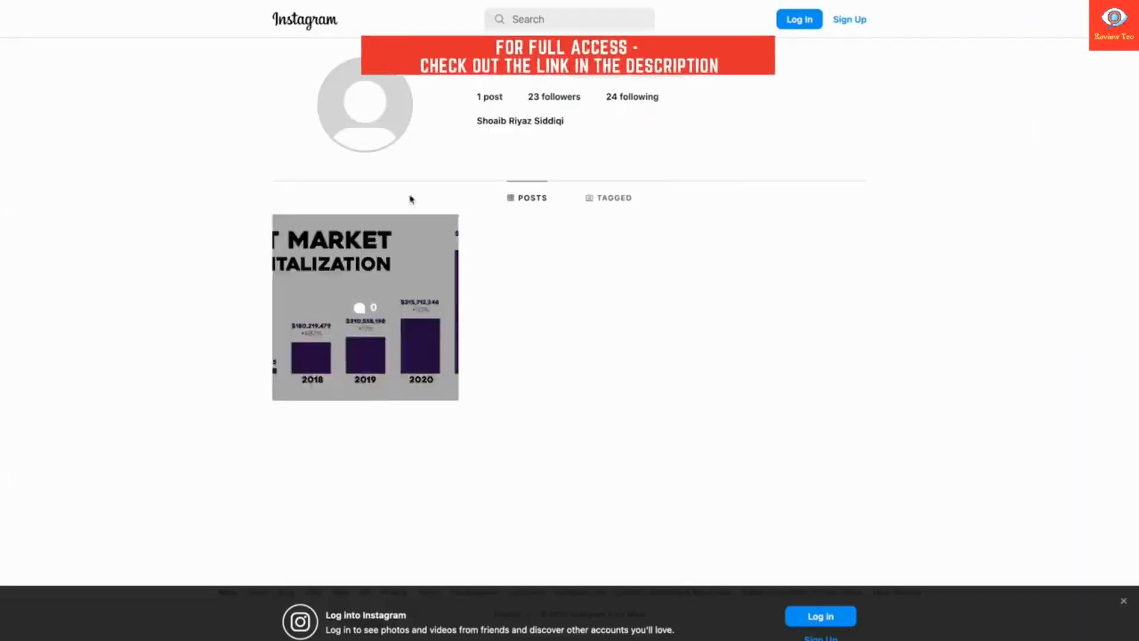
mouse_move(380, 1)
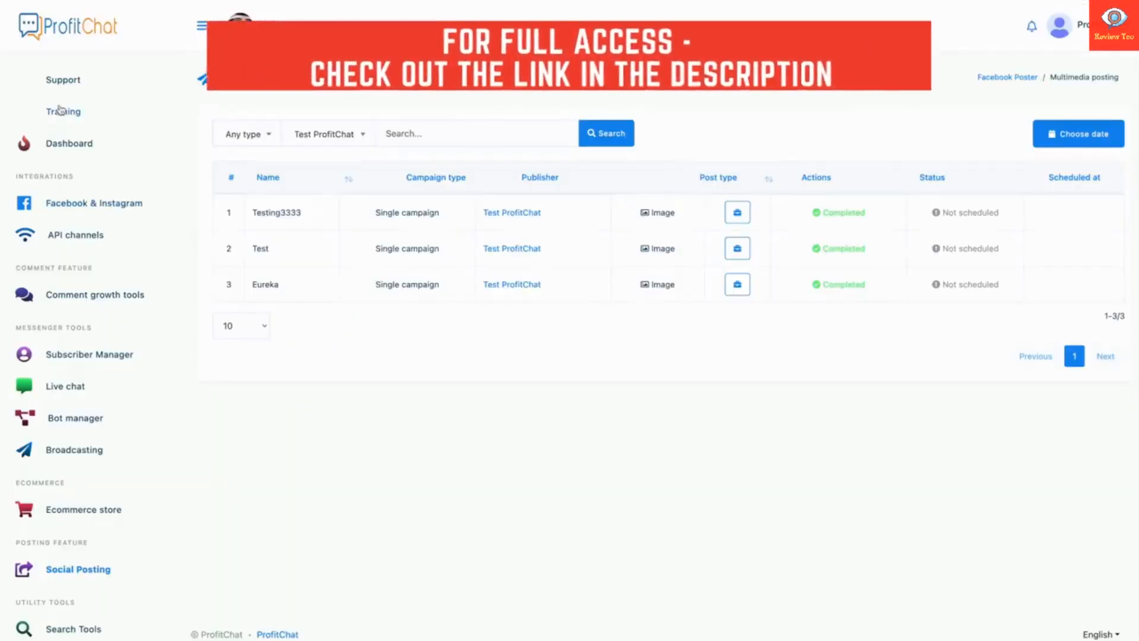